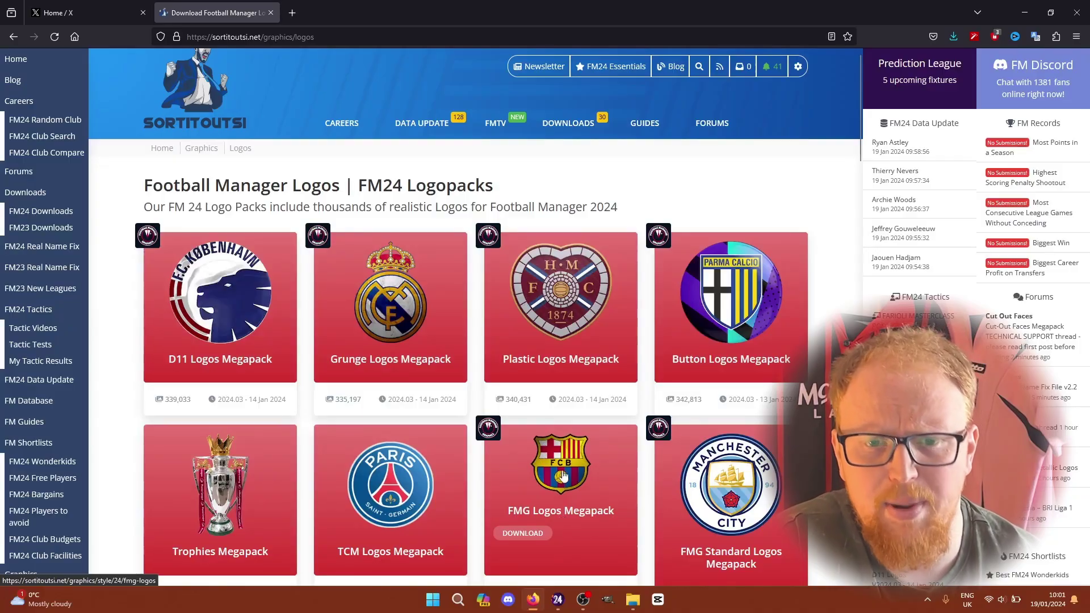
# - Open the FMG Logos Megapack's list of update files and download the 2024.01 update file
pyautogui.click(562, 476)
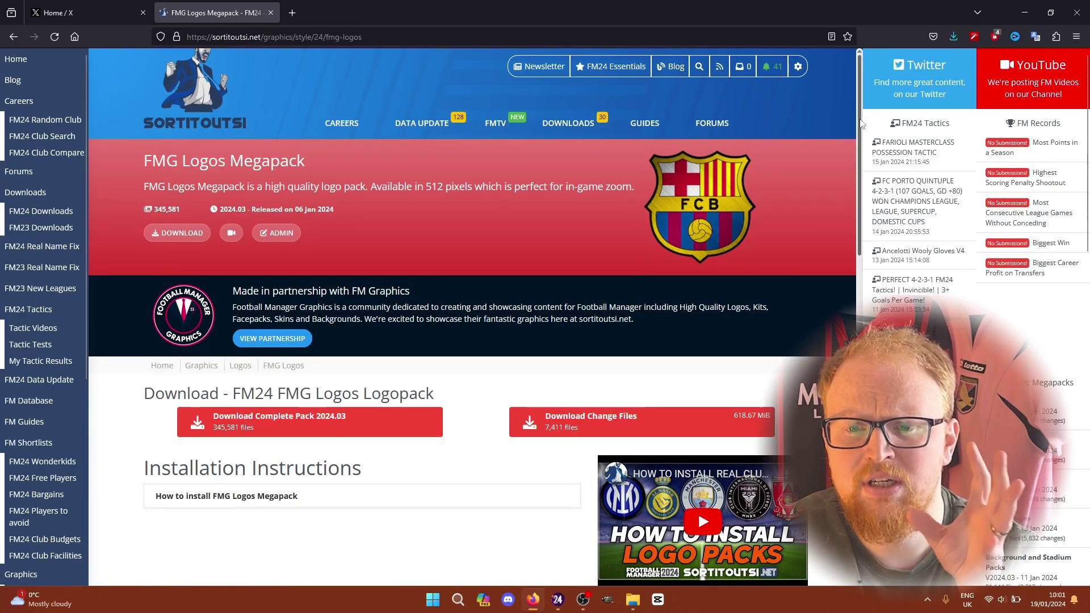
pyautogui.scroll(-3, 862, 124)
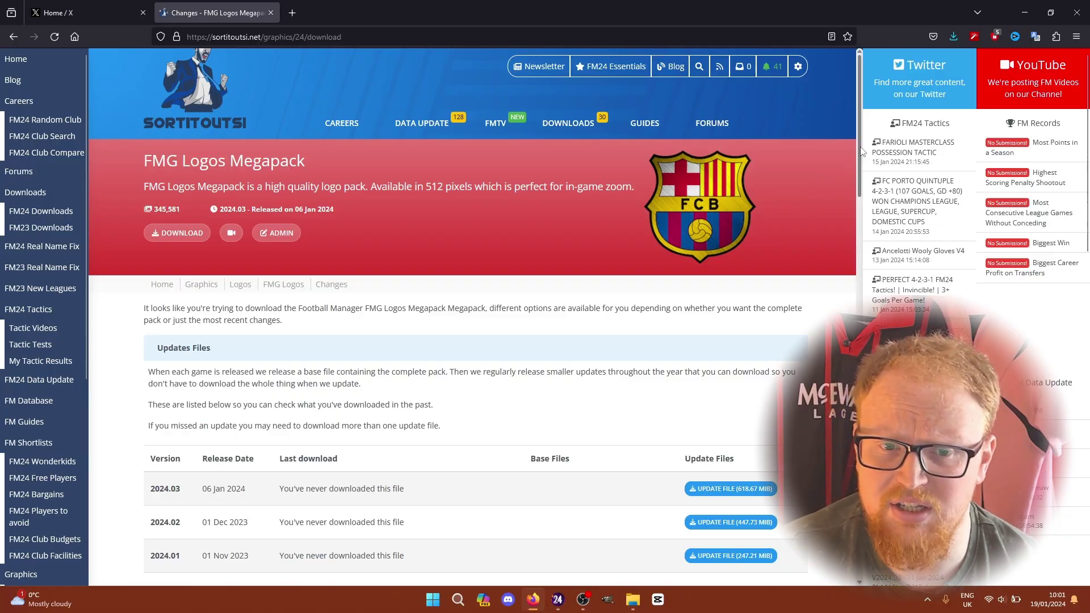
pyautogui.scroll(-3, 861, 164)
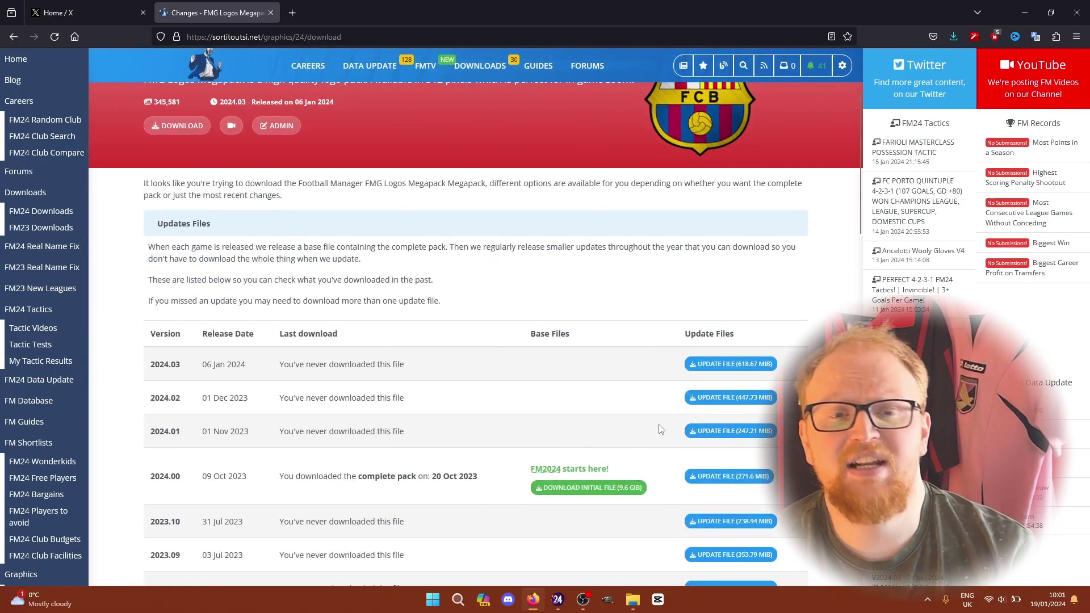
pyautogui.click(724, 432)
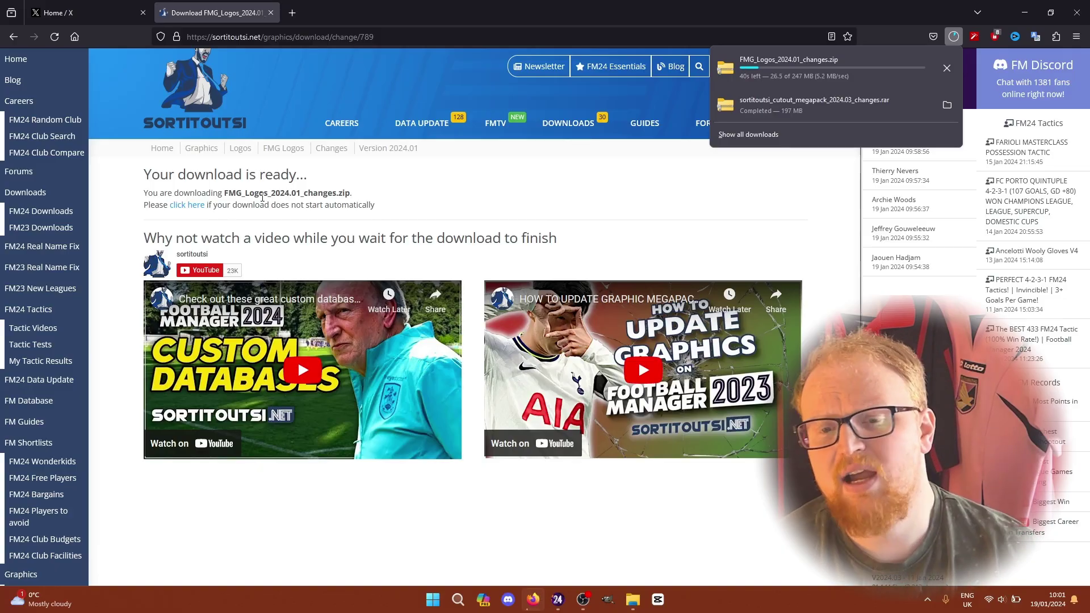
# - Download the 2024.02 and 2024.03 update files of the FMG Logos Megapack
pyautogui.click(16, 40)
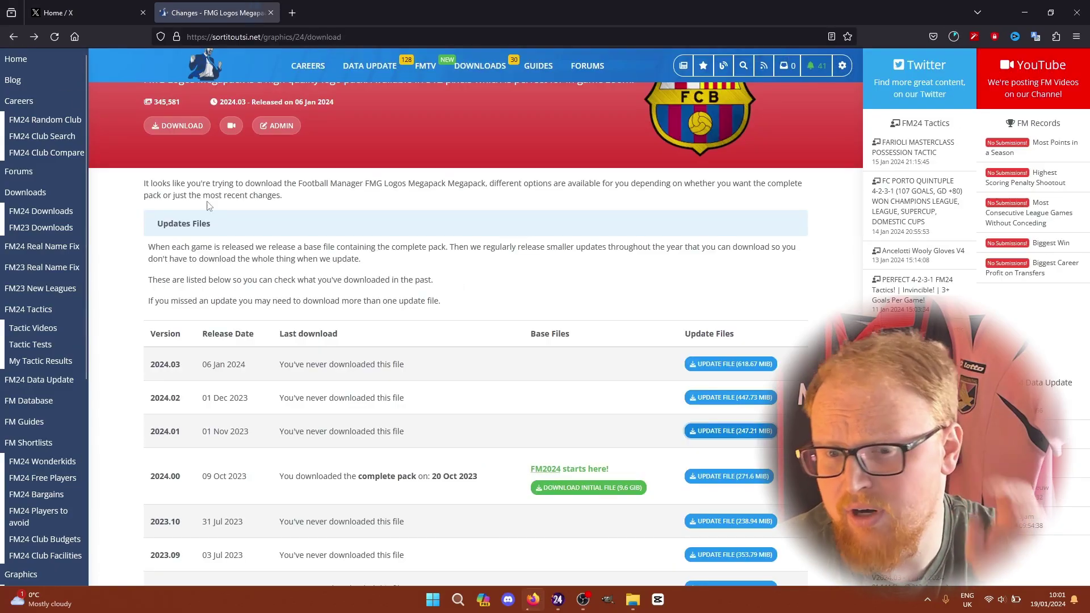
pyautogui.click(764, 398)
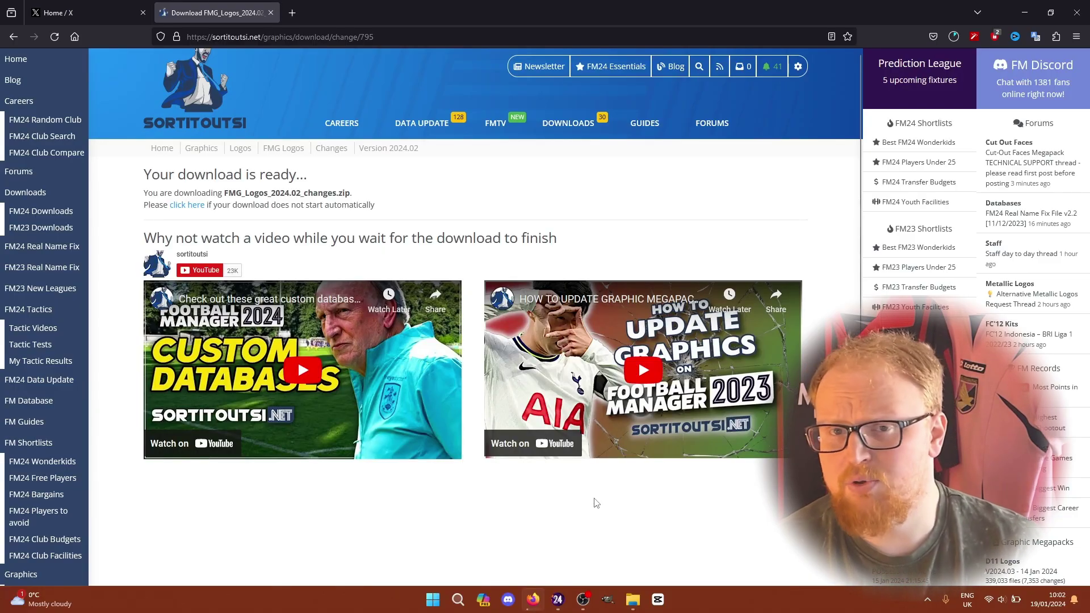
pyautogui.click(14, 36)
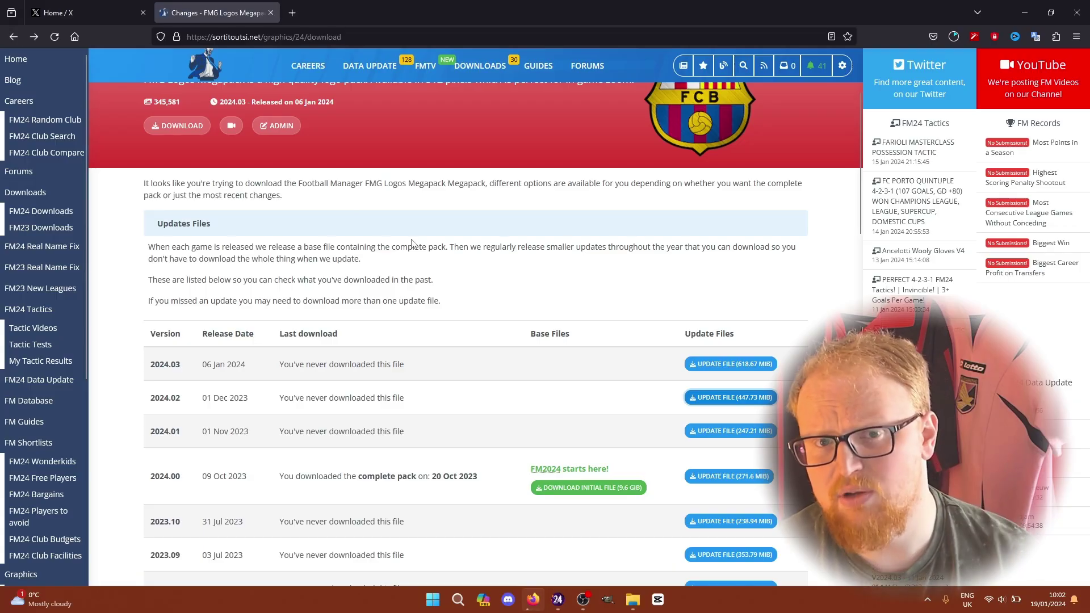
pyautogui.click(750, 366)
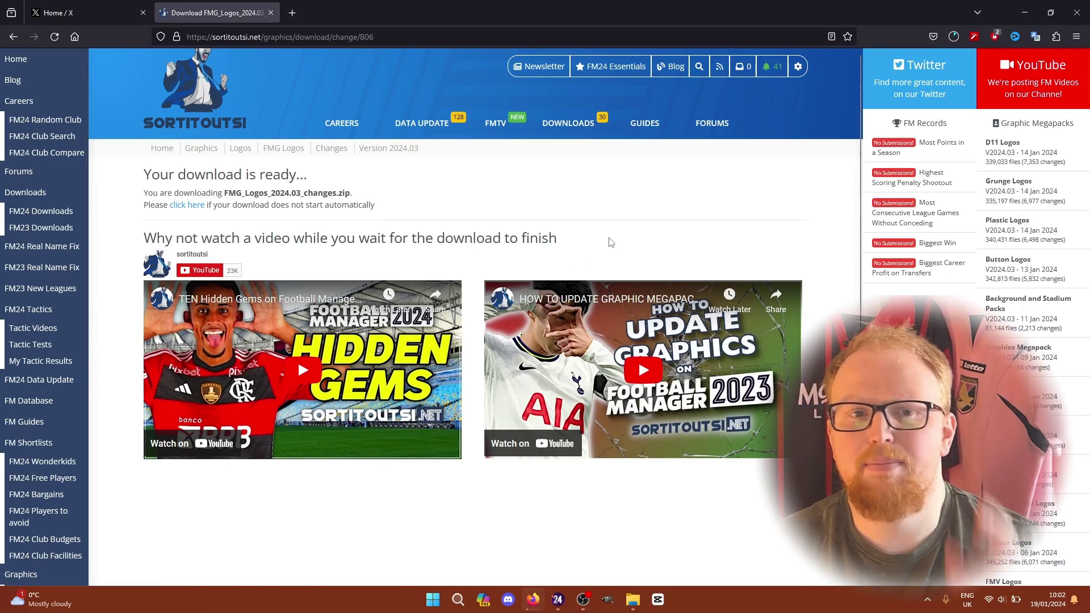
pyautogui.click(14, 37)
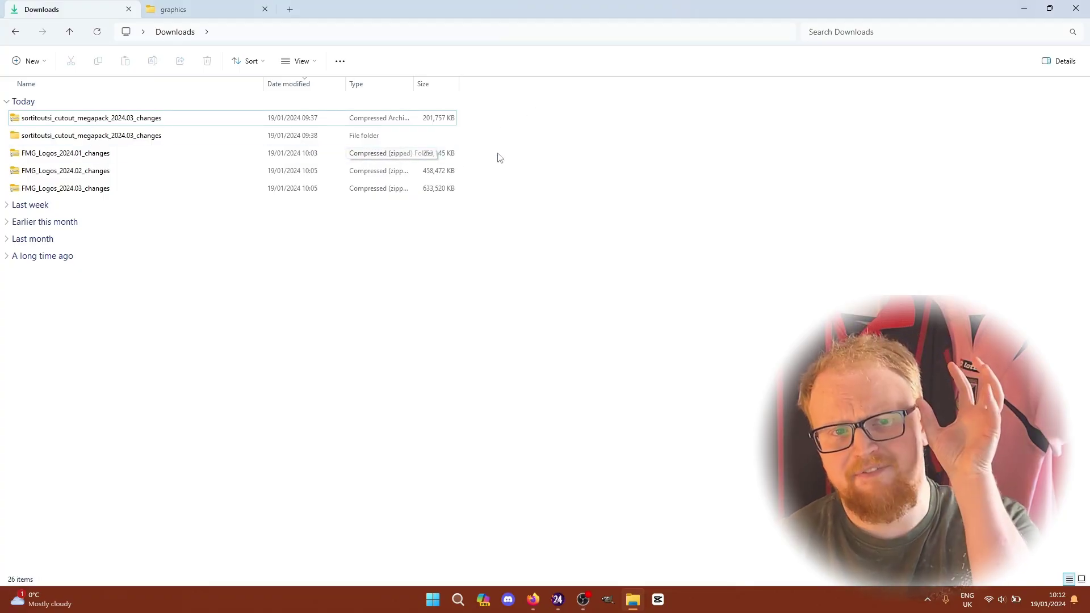
# - Delete the cutout megapack archive and folder from Downloads, and extract the three FMG_Logos changes archives into separate folders with 7-Zip
pyautogui.moveTo(483, 142); pyautogui.dragTo(414, 118)
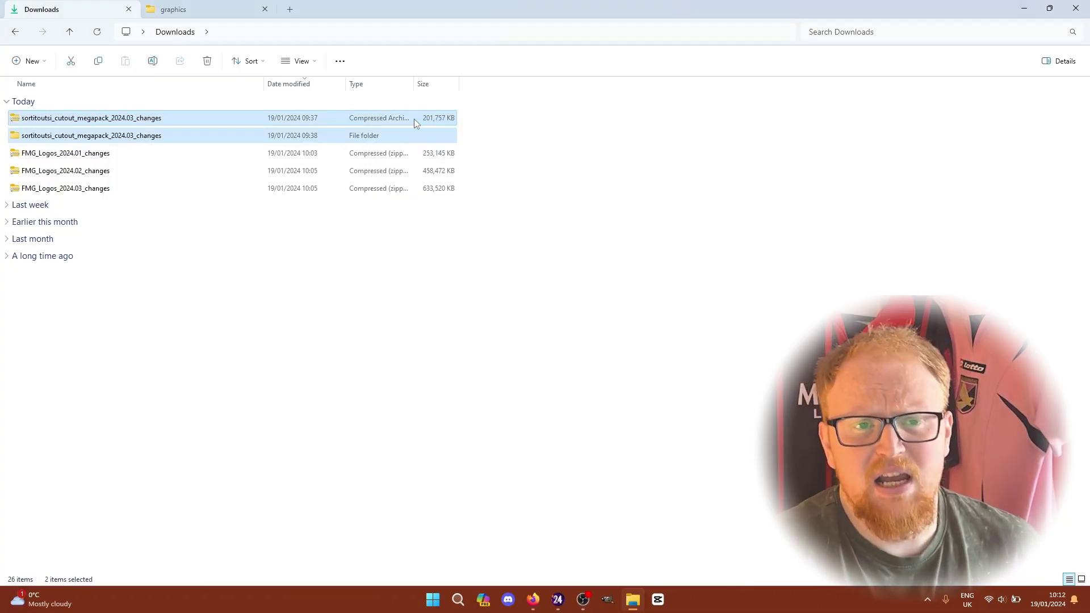
pyautogui.press('Delete')
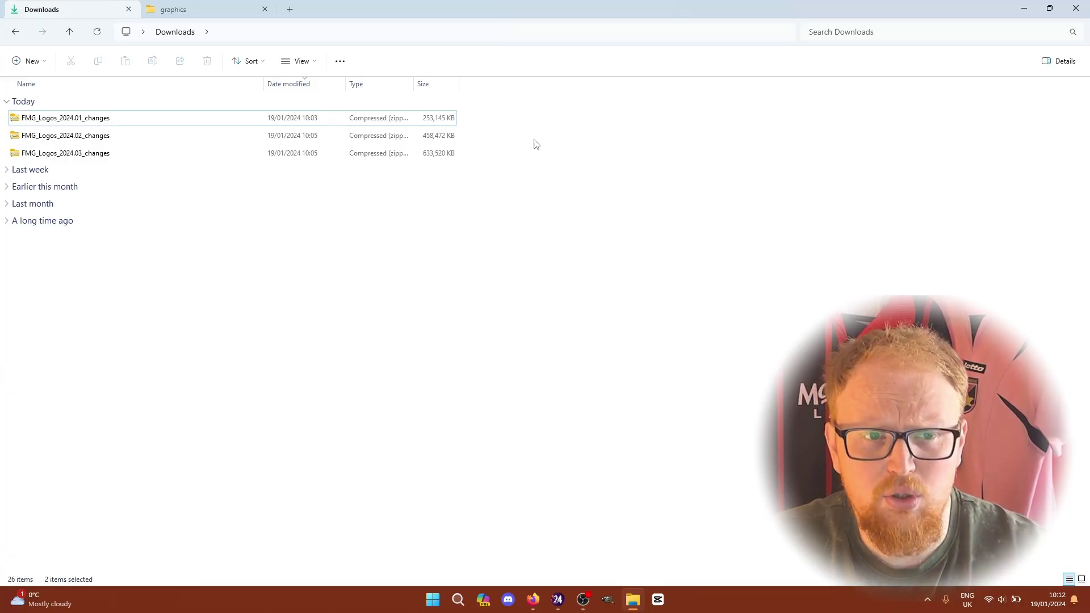
pyautogui.moveTo(503, 120); pyautogui.dragTo(448, 157)
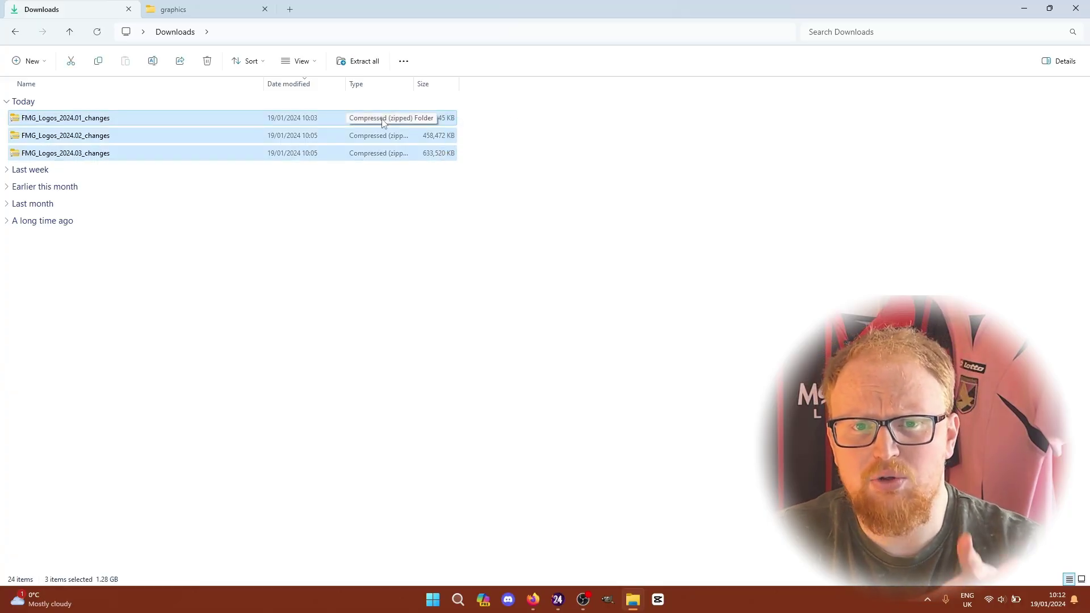
pyautogui.rightClick(382, 118)
pyautogui.click(438, 324)
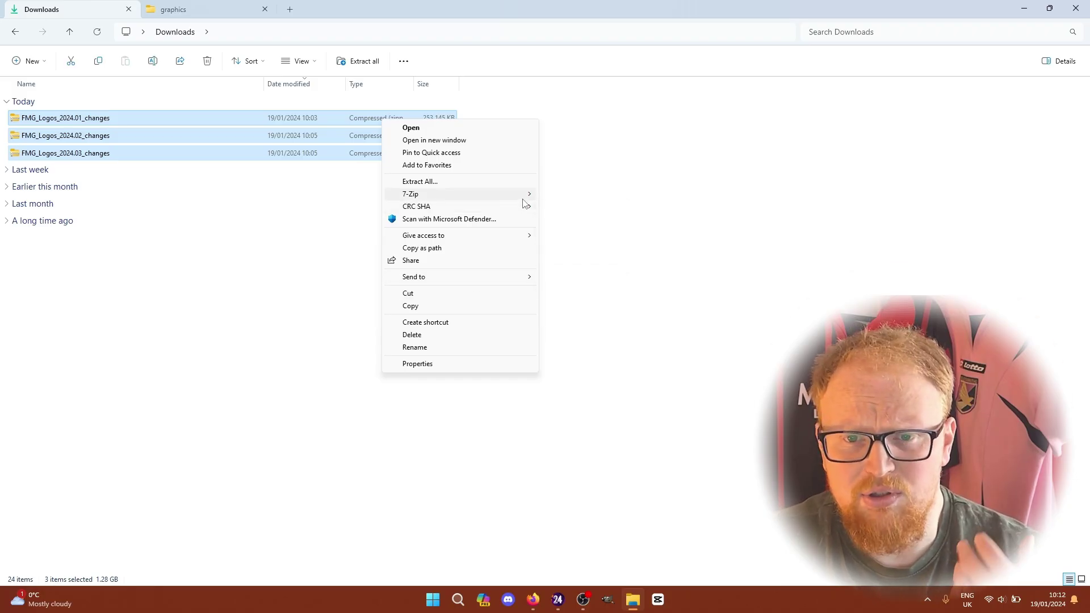
pyautogui.moveTo(523, 195)
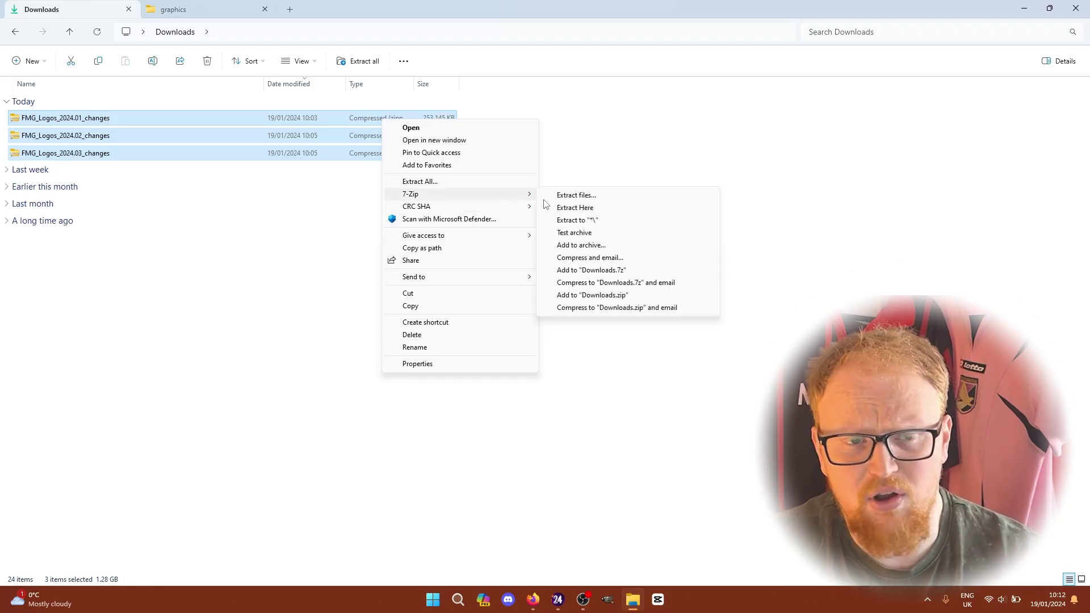
pyautogui.click(600, 220)
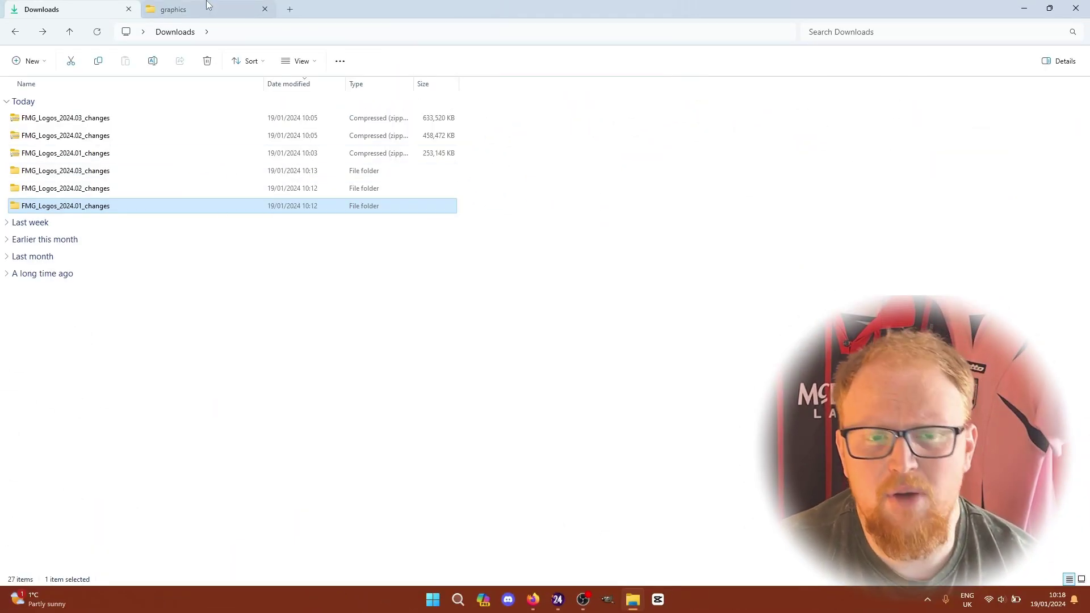
# - Open the FMG Logos folder within the logos folder of the Football Manager 2024 graphics directory
pyautogui.click(207, 7)
pyautogui.doubleClick(309, 118)
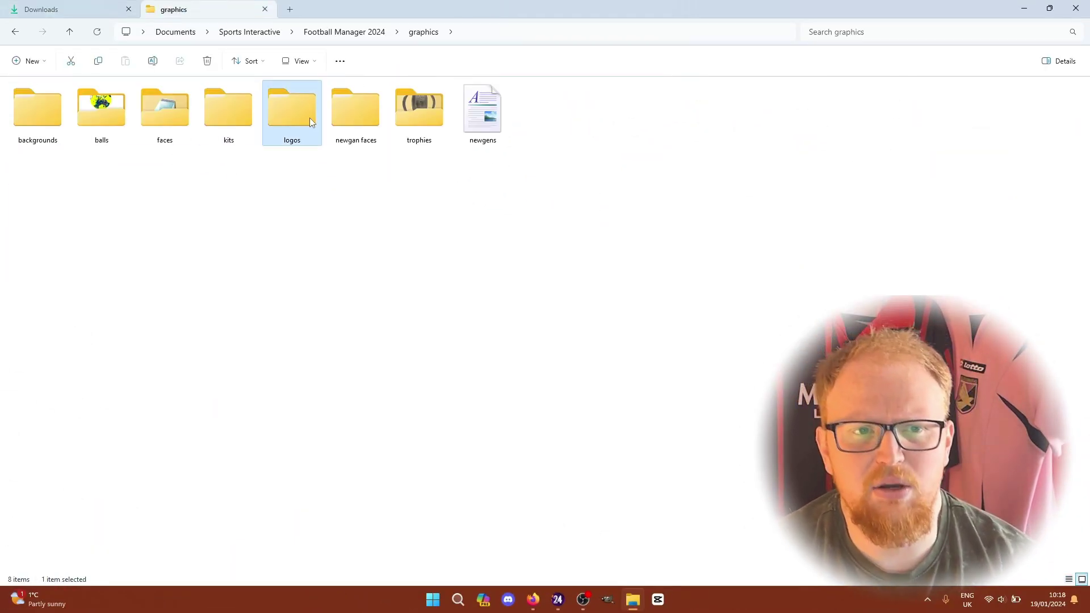
pyautogui.click(41, 105)
pyautogui.doubleClick(40, 105)
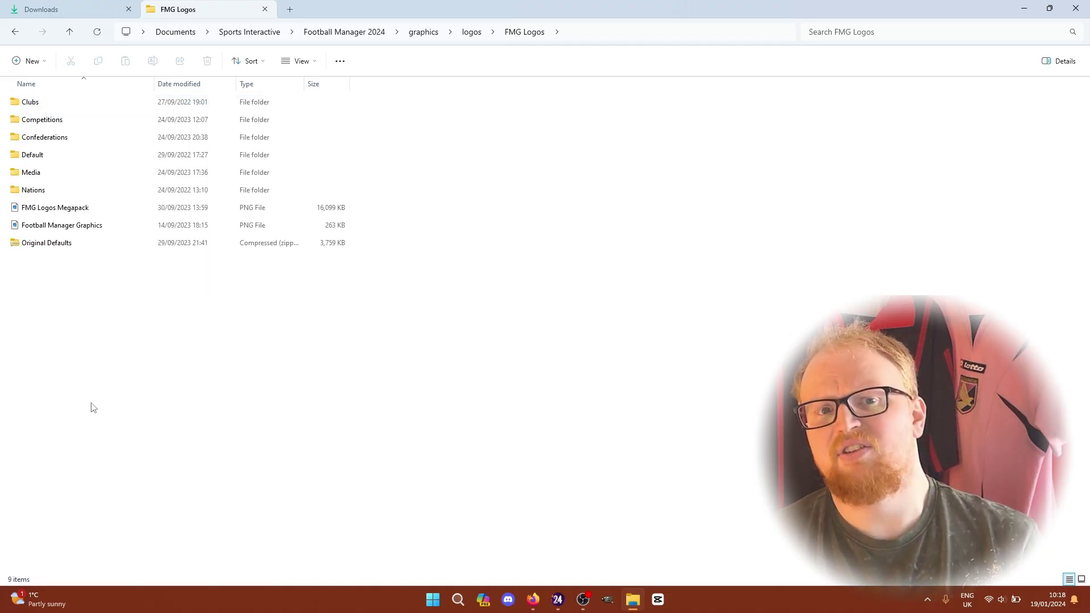
# - Move everything from the extracted FMG Logos 2024.01 folder into the game's FMG Logos folder, replacing files with the same names
pyautogui.click(73, 5)
pyautogui.doubleClick(84, 208)
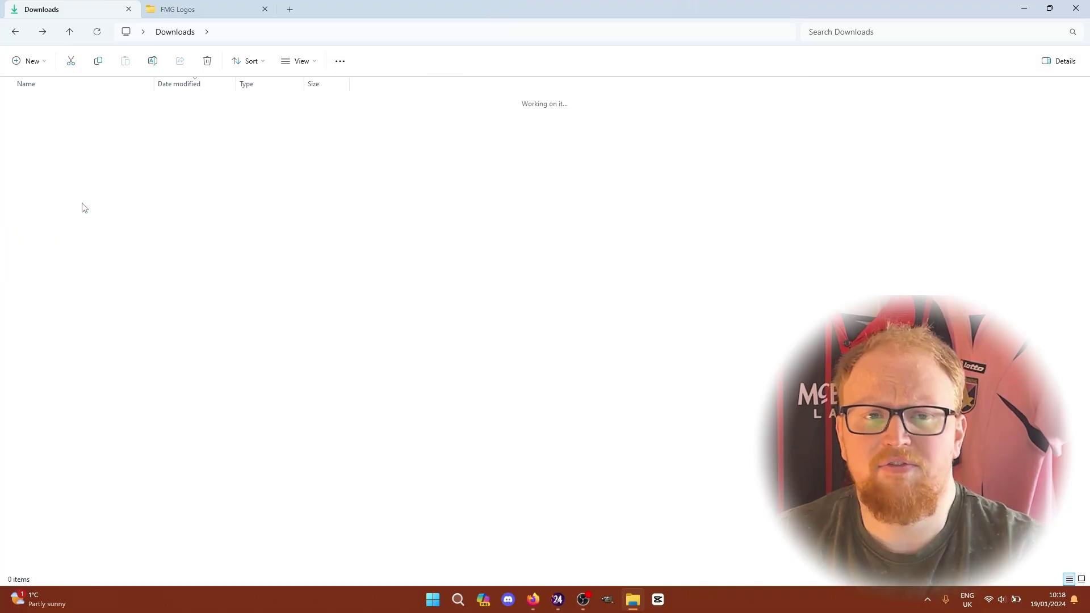
pyautogui.doubleClick(186, 120)
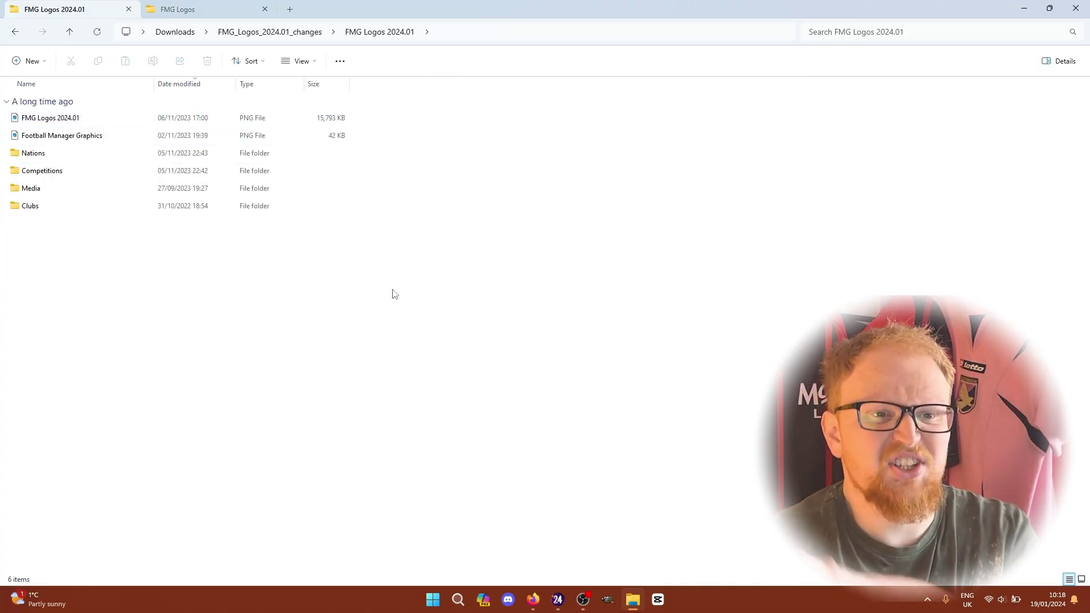
pyautogui.moveTo(362, 290); pyautogui.dragTo(103, 120)
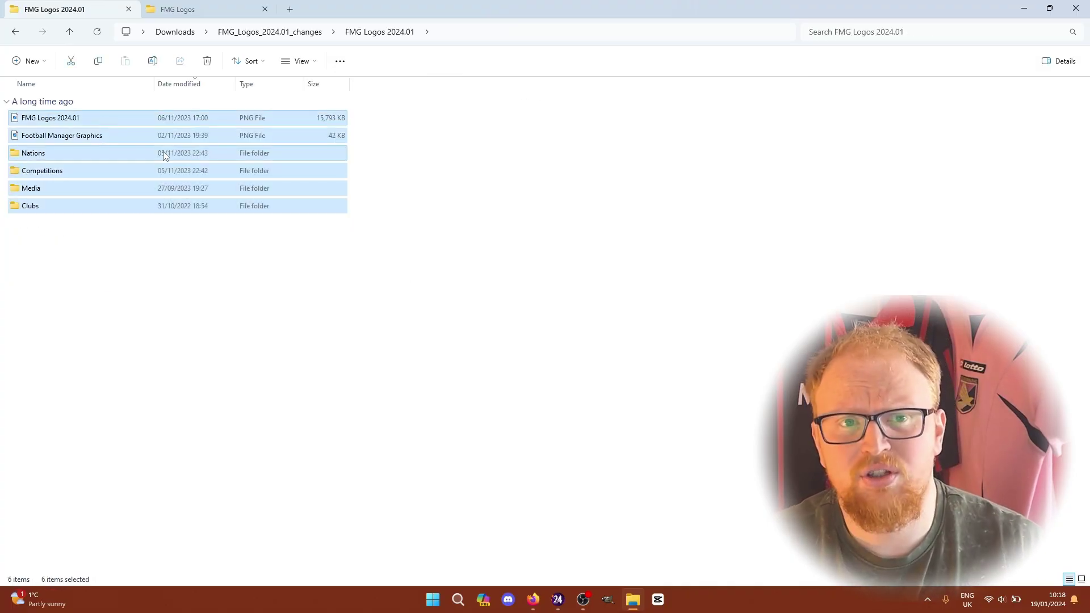
pyautogui.hotkey('ctrl', 'Tab')
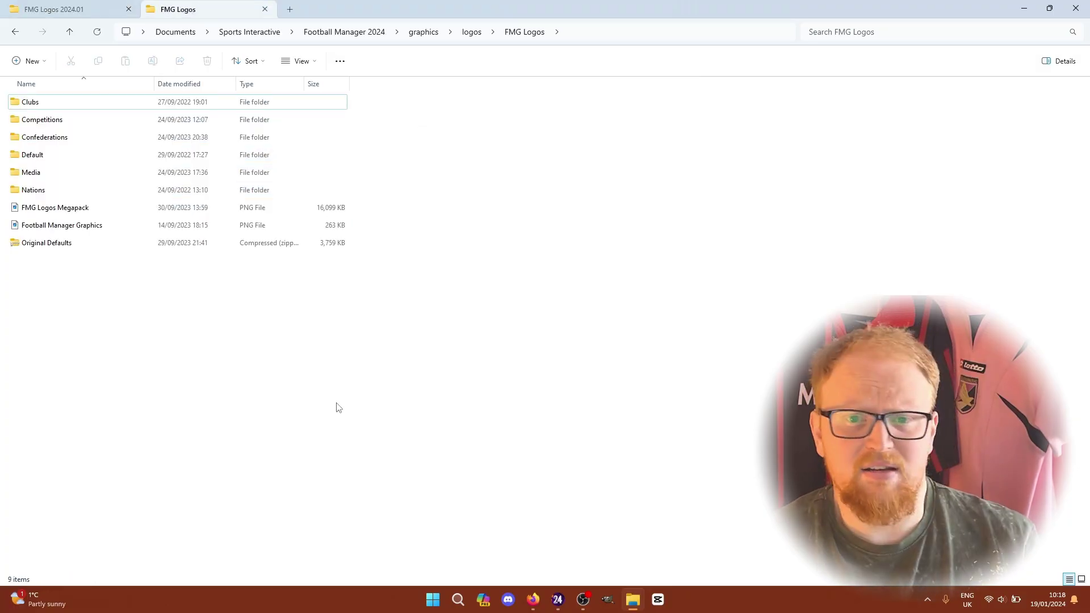
pyautogui.hotkey('ctrl', 'v')
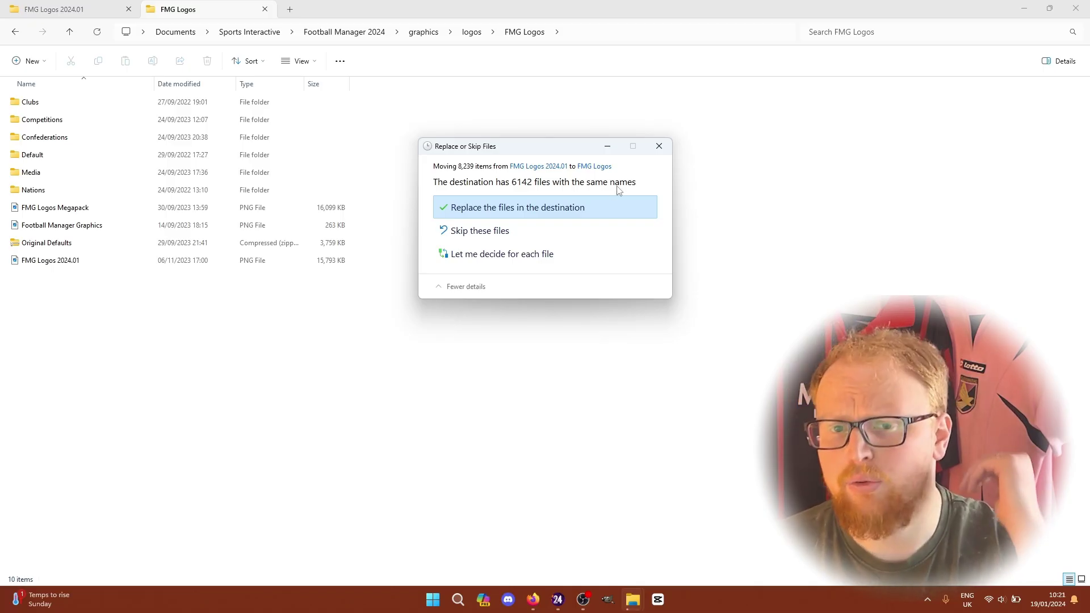
pyautogui.click(561, 209)
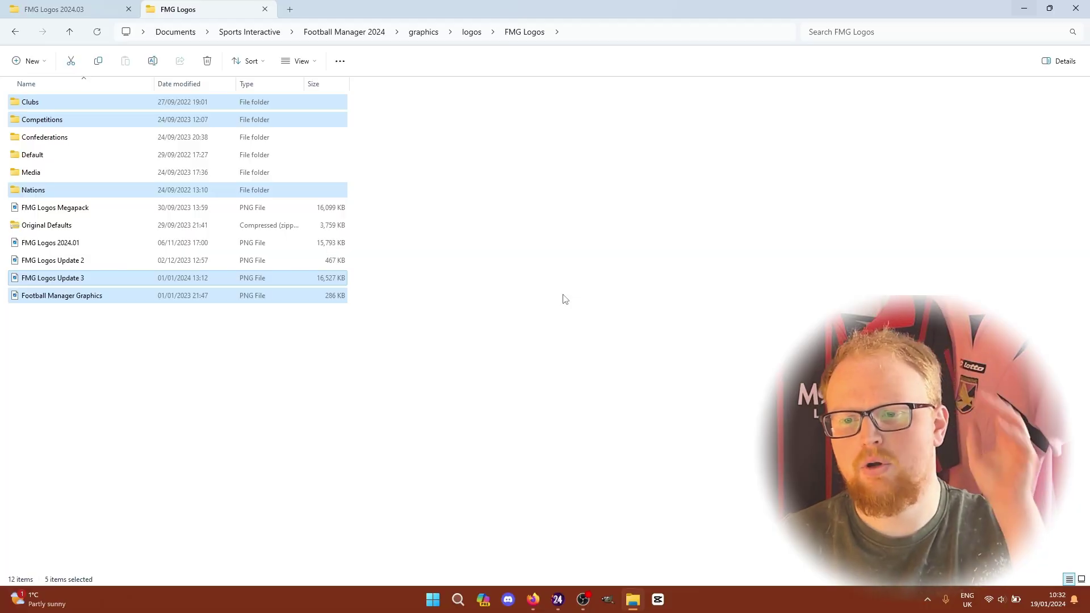
pyautogui.click(404, 346)
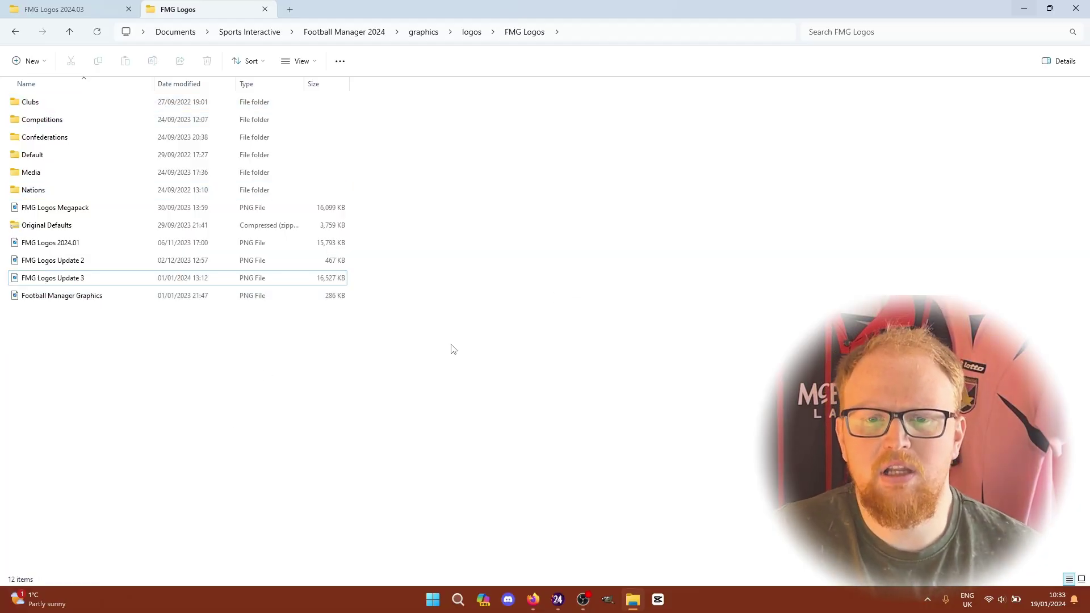
# - Switch to Football Manager 2024 and reload the skin from the advanced preferences
pyautogui.click(557, 600)
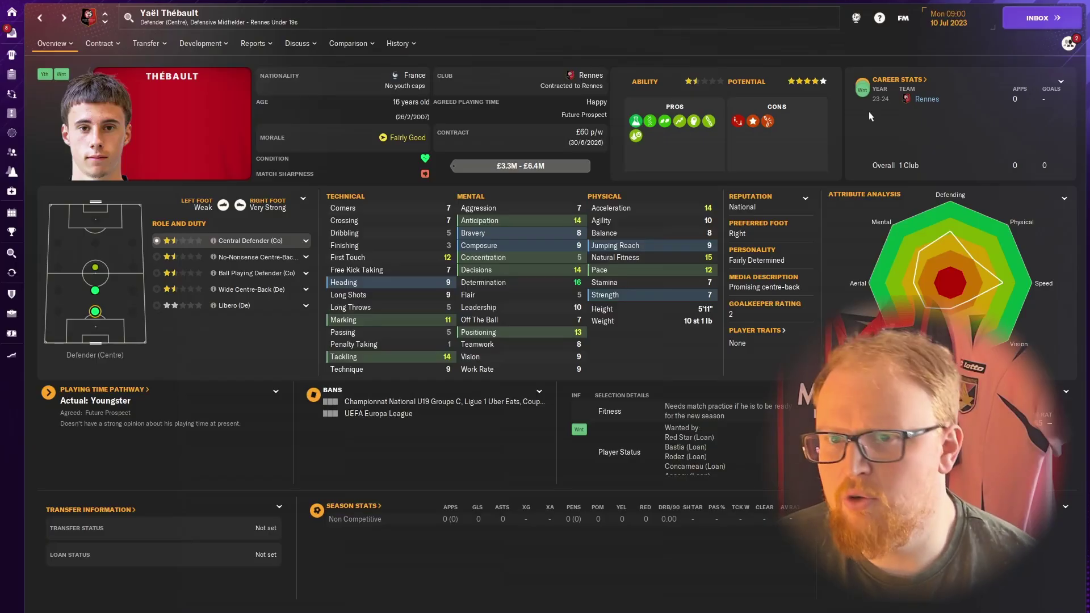
pyautogui.click(904, 17)
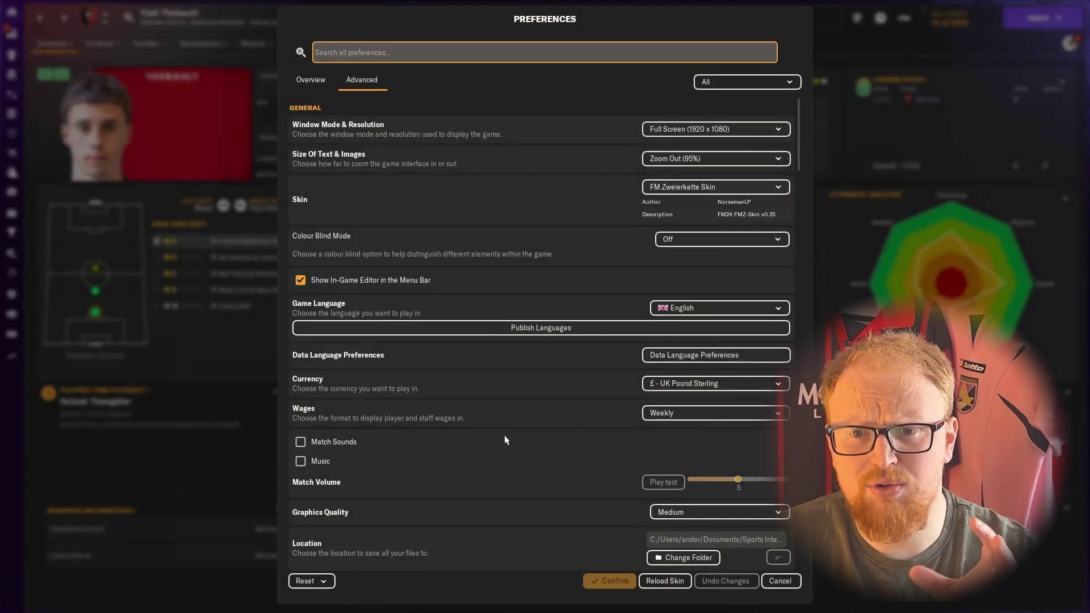
pyautogui.moveTo(800, 155); pyautogui.dragTo(786, 273)
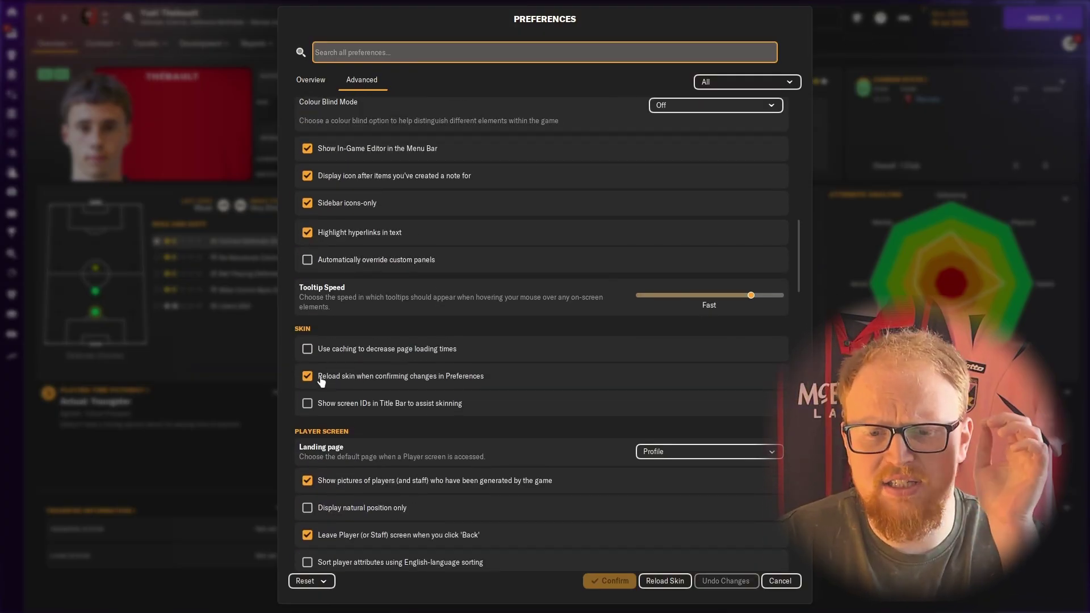
pyautogui.click(663, 581)
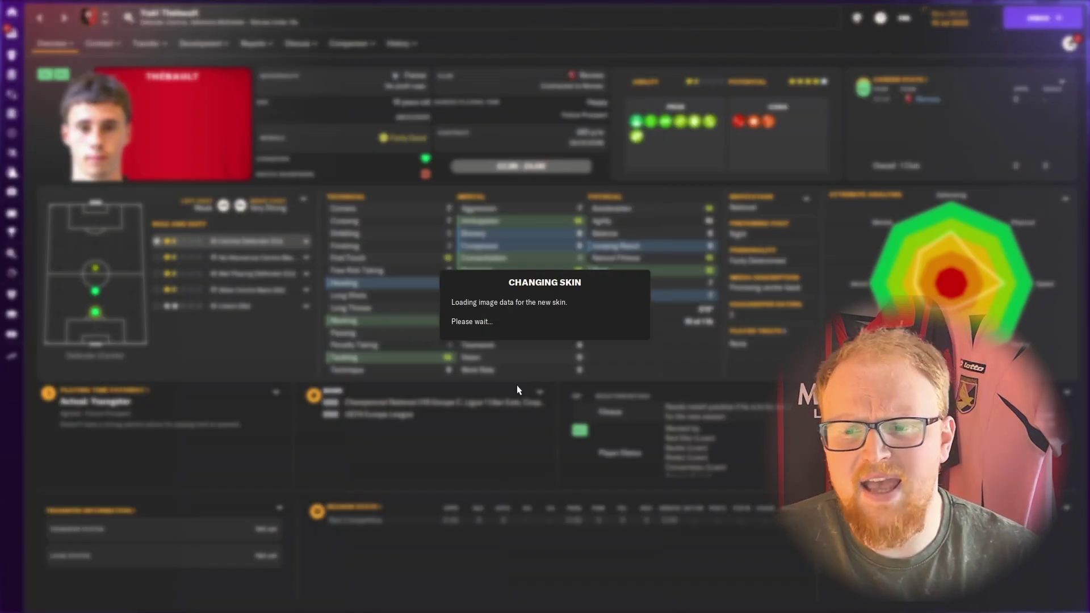
# - Switch to File Explorer and browse the club logos in Clubs > Normal > Normal, sorted by date
pyautogui.hotkey('alt', 'Tab')
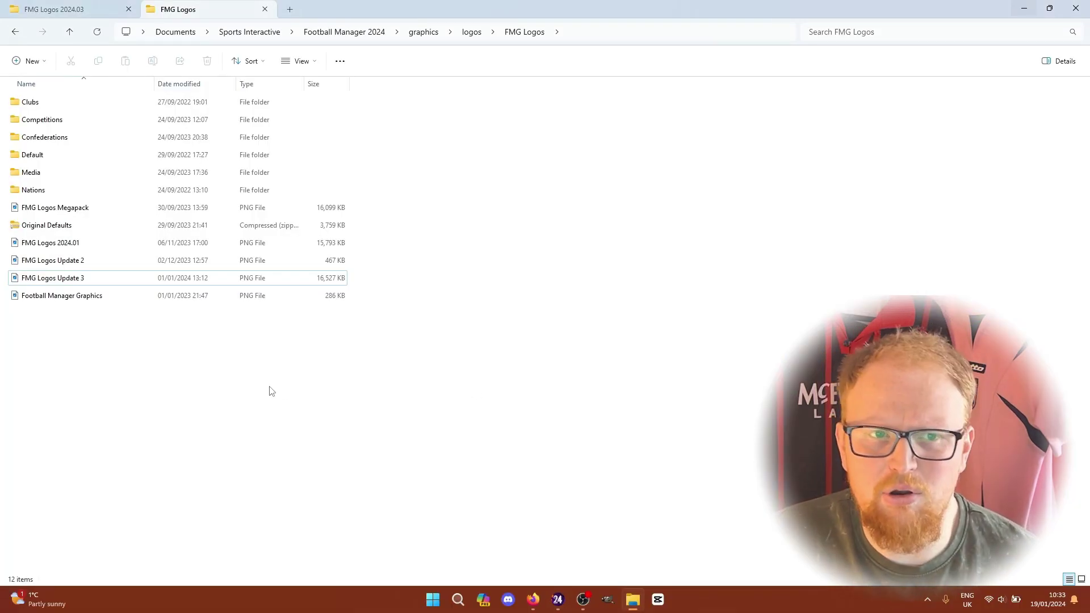
pyautogui.doubleClick(70, 104)
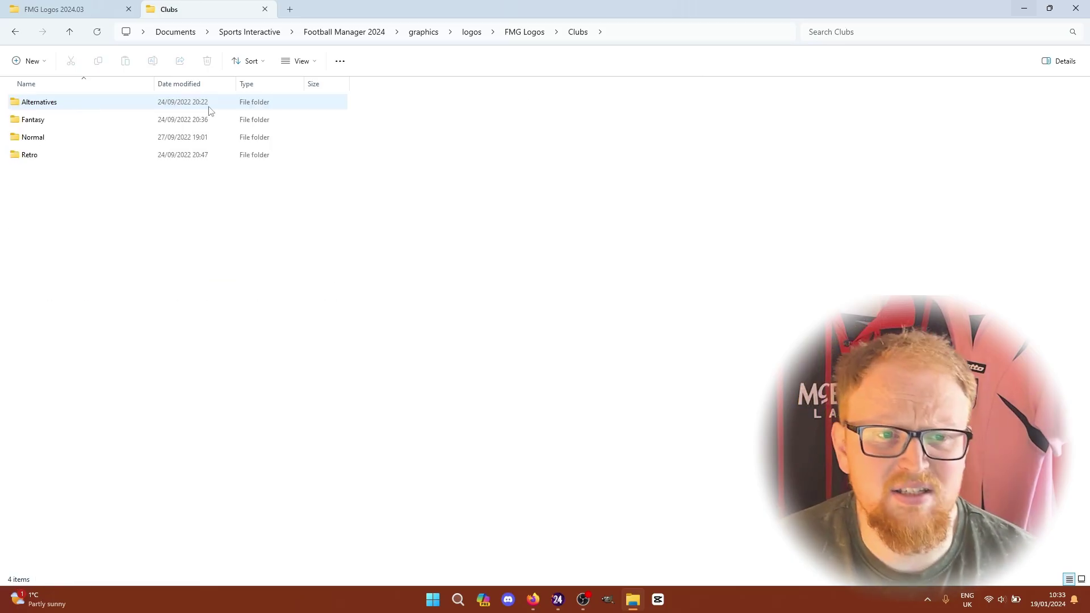
pyautogui.doubleClick(110, 138)
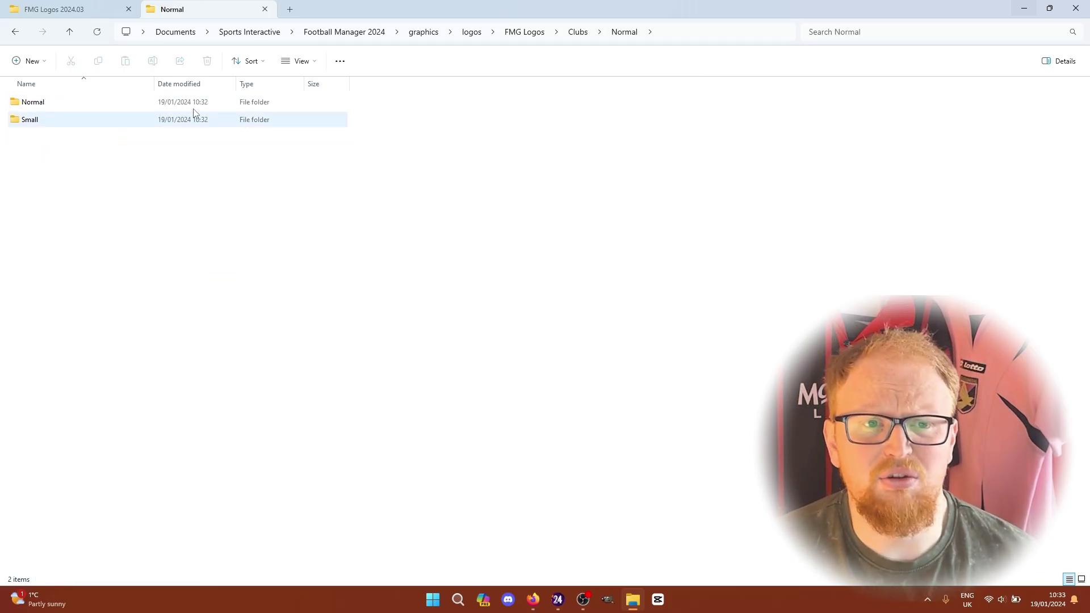
pyautogui.doubleClick(147, 108)
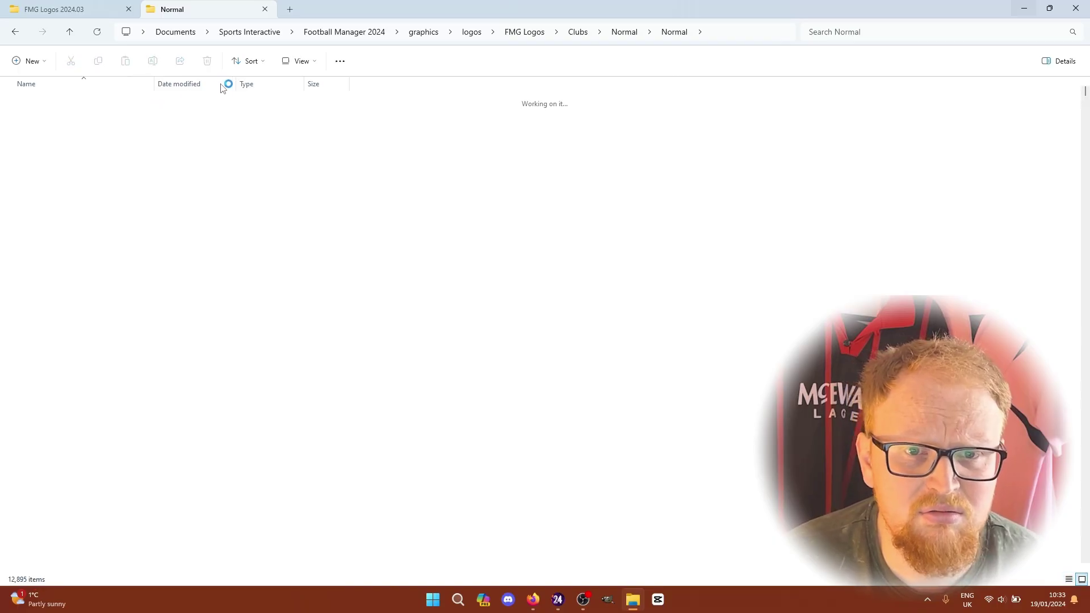
pyautogui.click(251, 61)
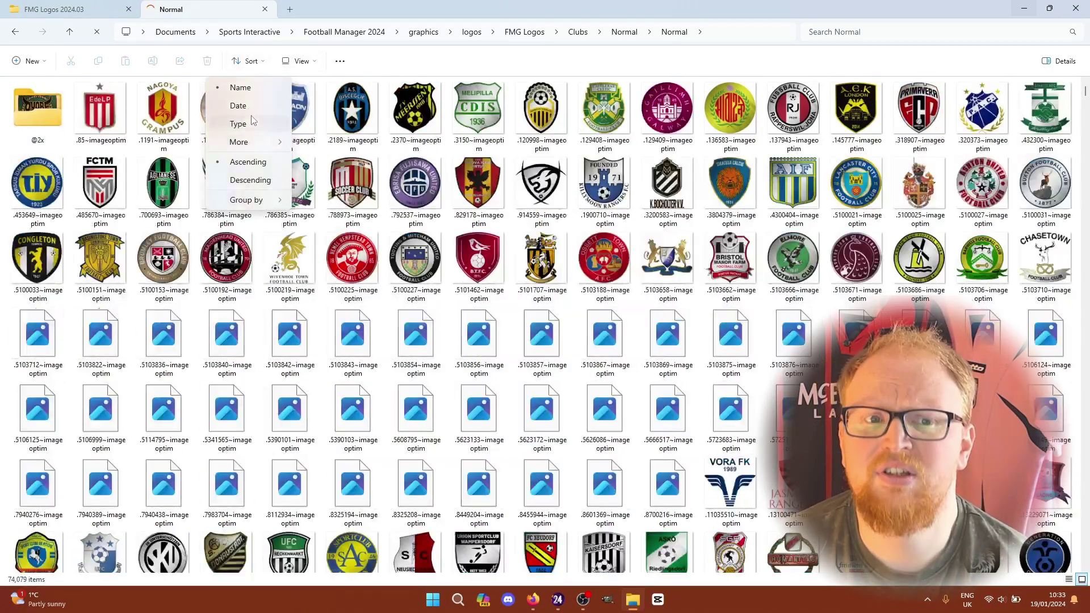
pyautogui.click(252, 107)
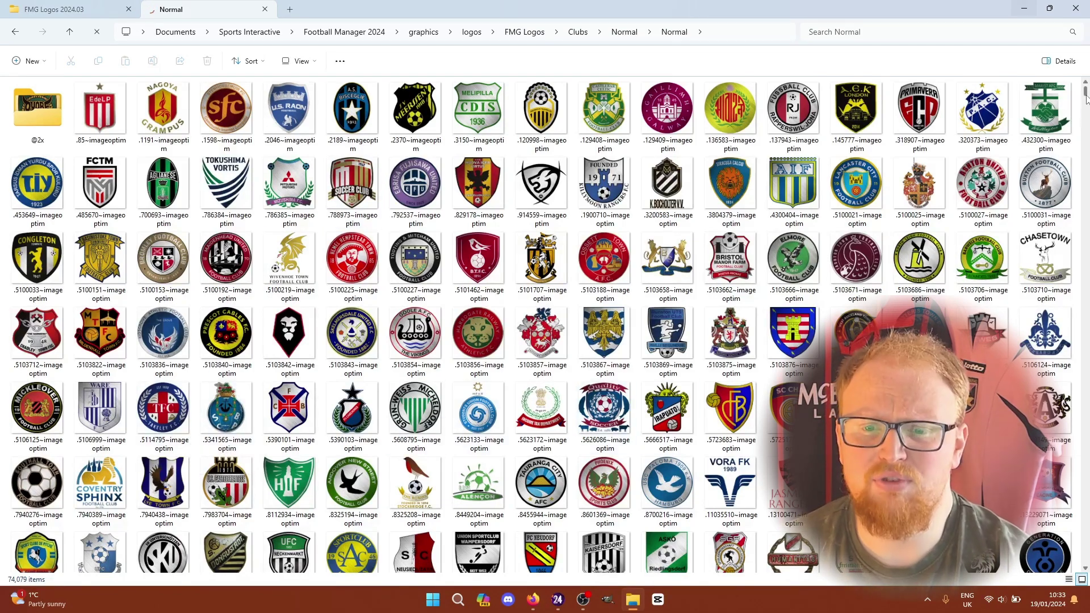
pyautogui.moveTo(1085, 97); pyautogui.dragTo(1087, 368)
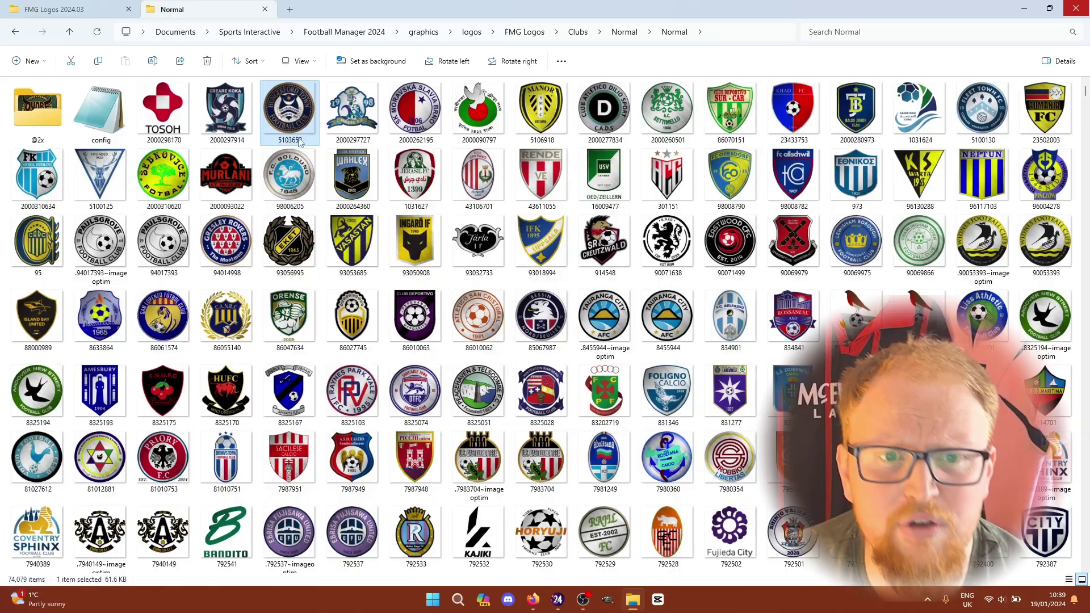
# - Switch to Football Manager 2024, search for "hungerford town" and open the club's overview to check its logo
pyautogui.hotkey('alt', 'Tab')
pyautogui.hotkey('alt', 'Tab')
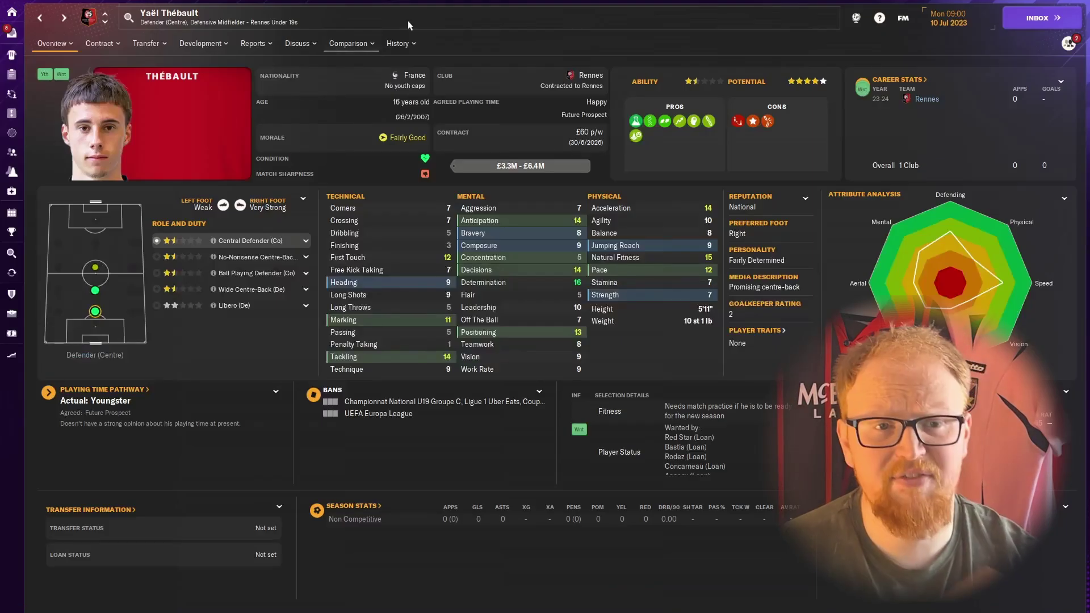
pyautogui.click(408, 21)
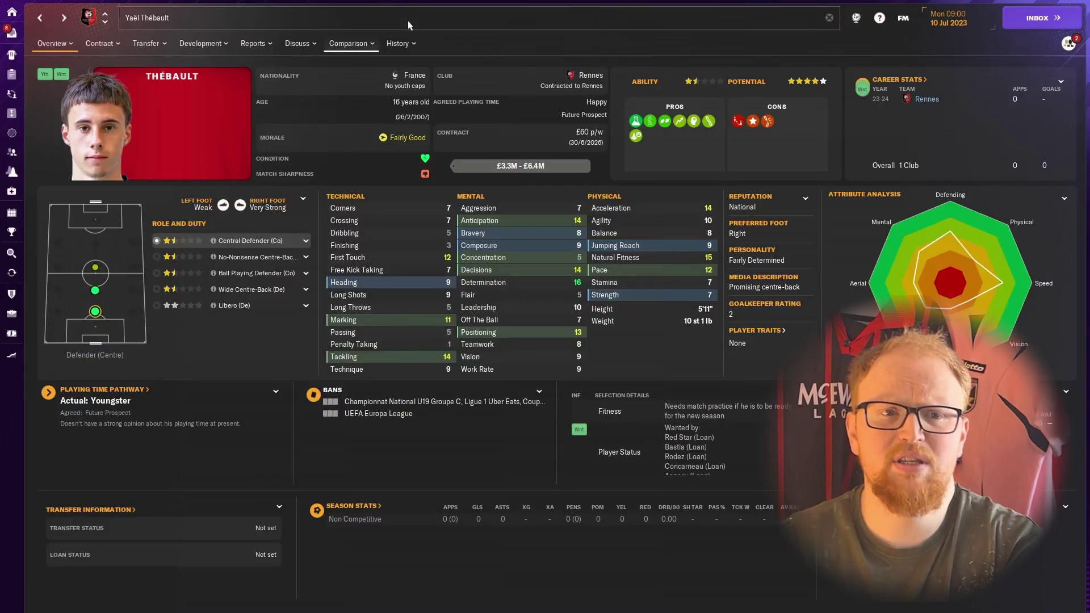
pyautogui.write('hungerford town')
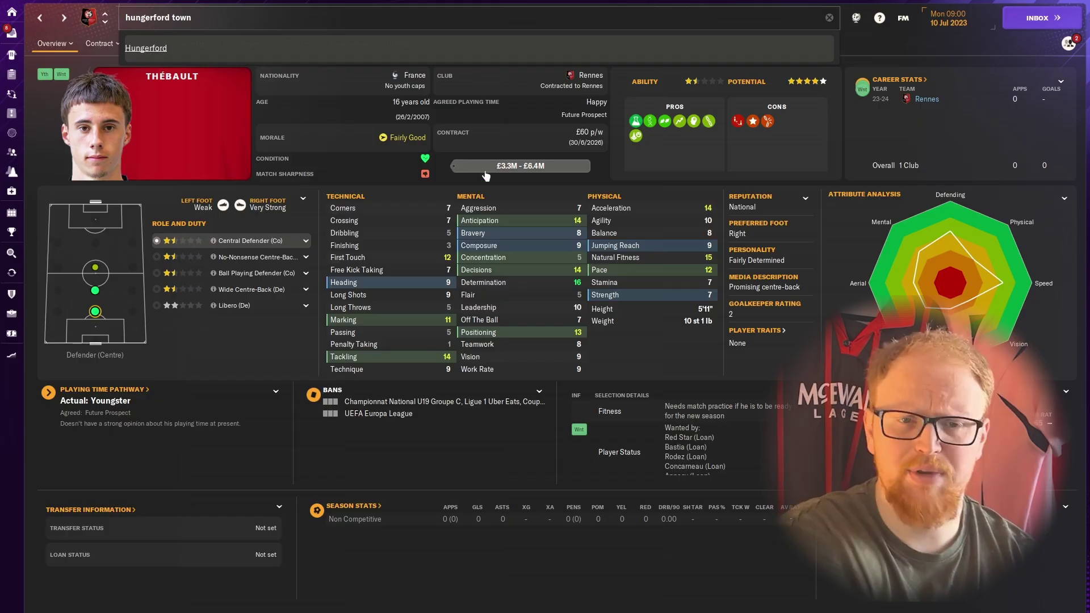
pyautogui.press('Return')
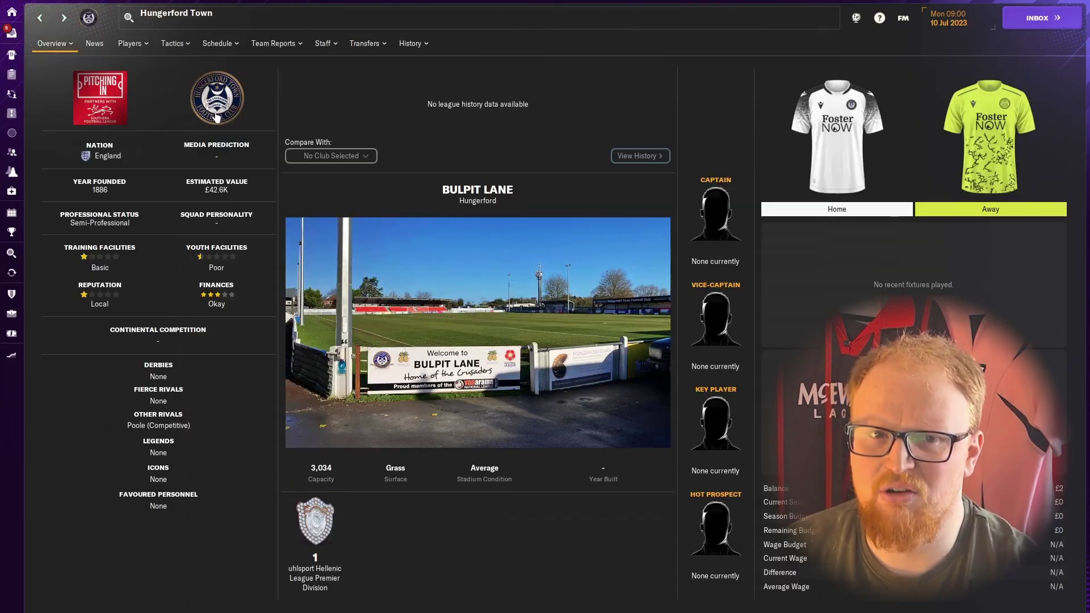